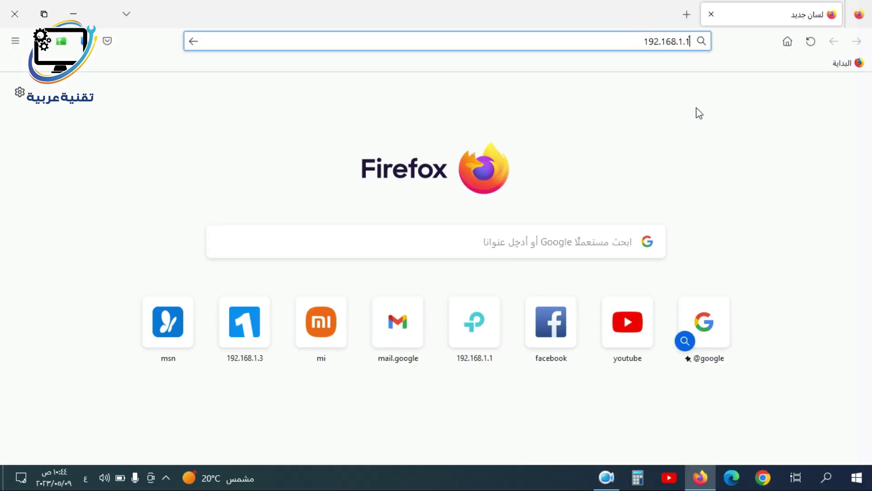
Load the router's admin page and log in with the admin credentials
key(Return)
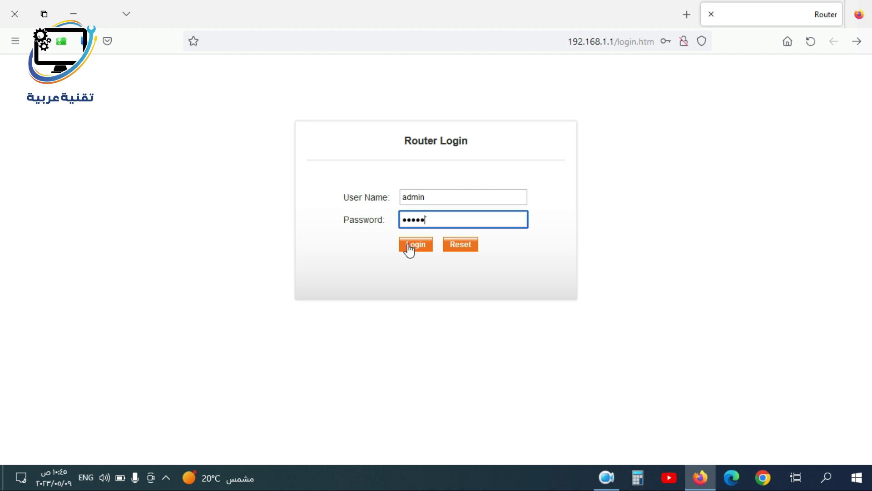
click(411, 245)
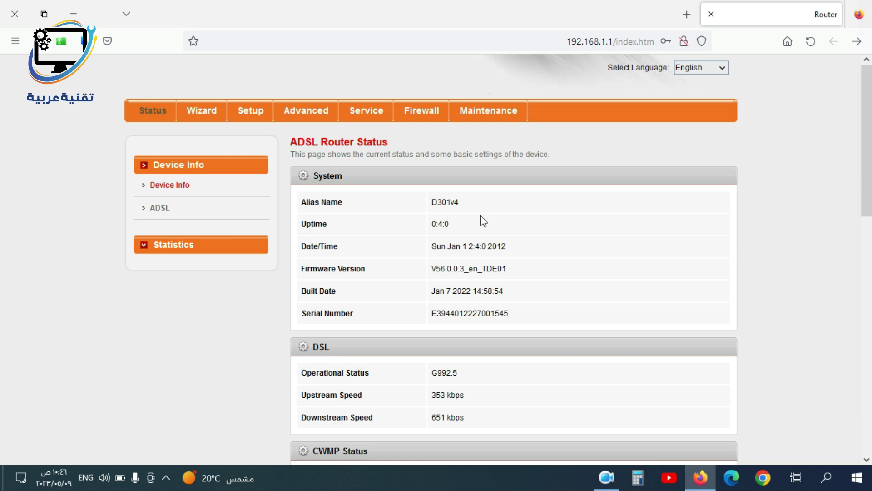
View the ADSL line status details, then start the Fast Config wizard
scroll(483, 221, down, 3)
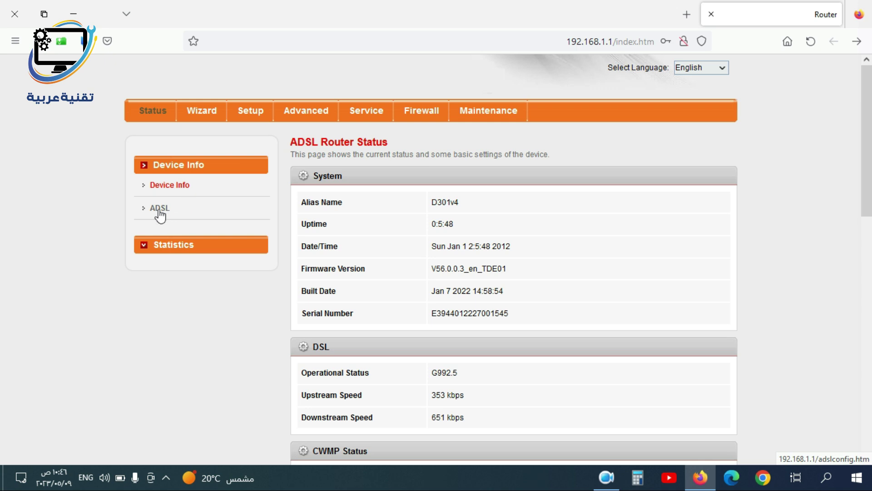
click(159, 211)
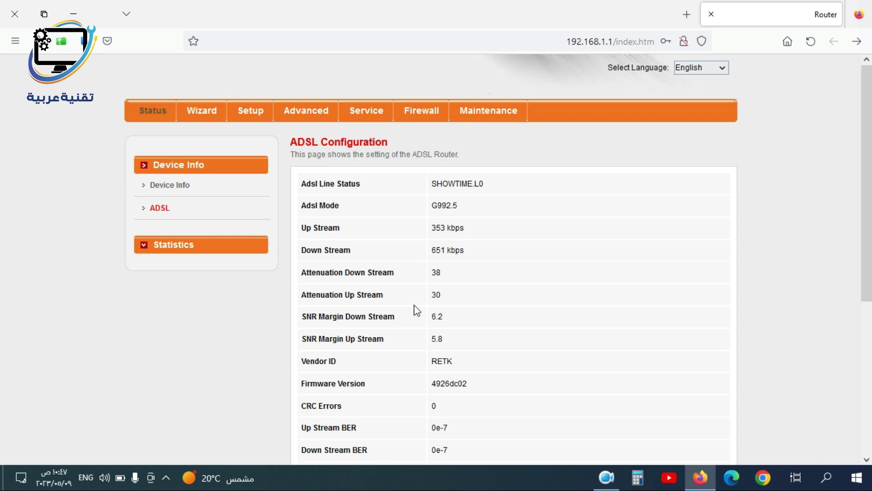
click(202, 110)
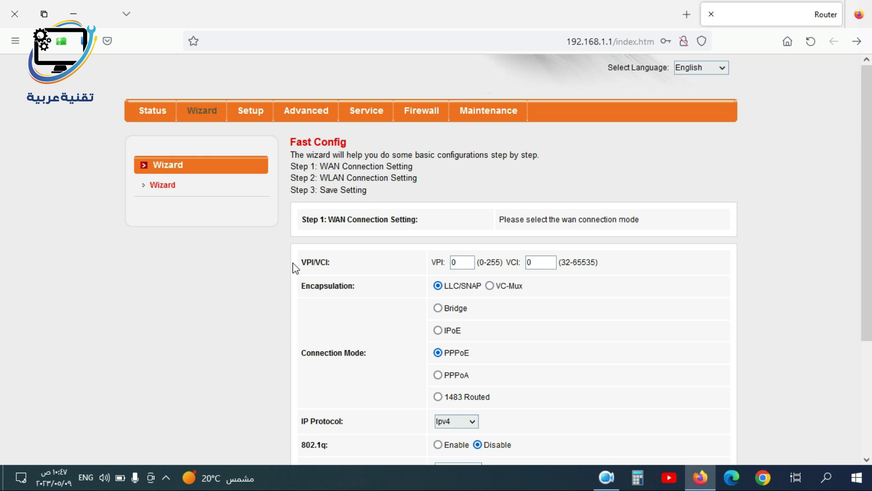
Set the WAN connection's VPI to 8 and VCI to 35
double_click(455, 262)
text(8)
key(Tab)
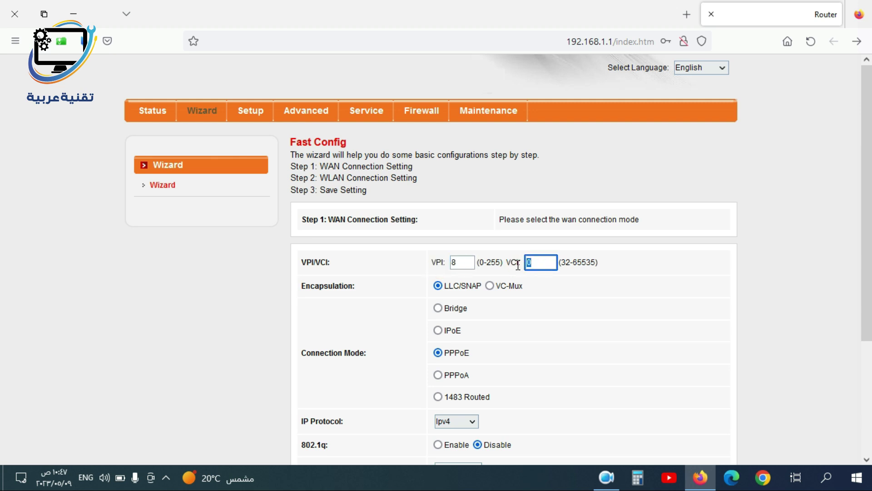
text(35)
Keep LLC/SNAP and PPPoE, enter the PPP username and password, and continue
scroll(386, 218, down, 3)
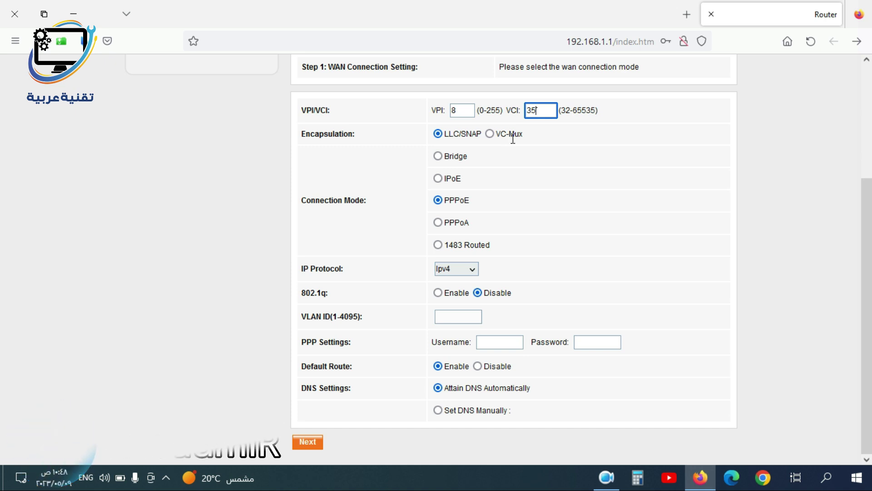
click(438, 134)
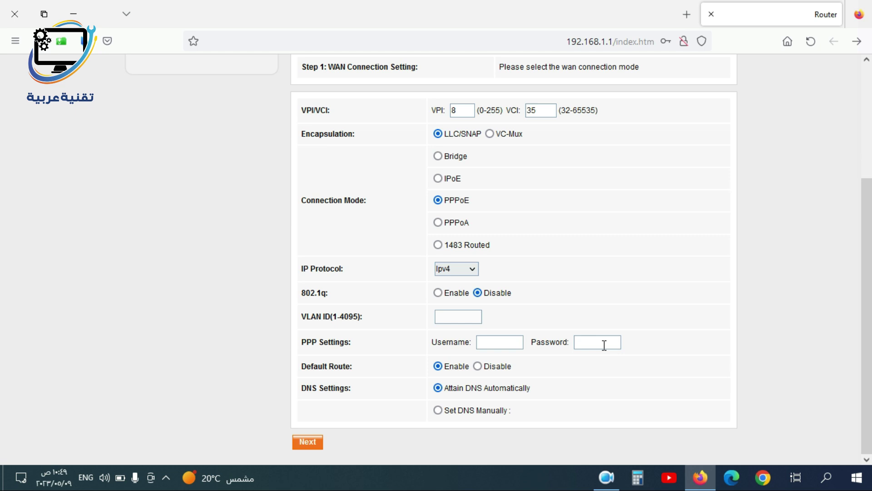
click(506, 342)
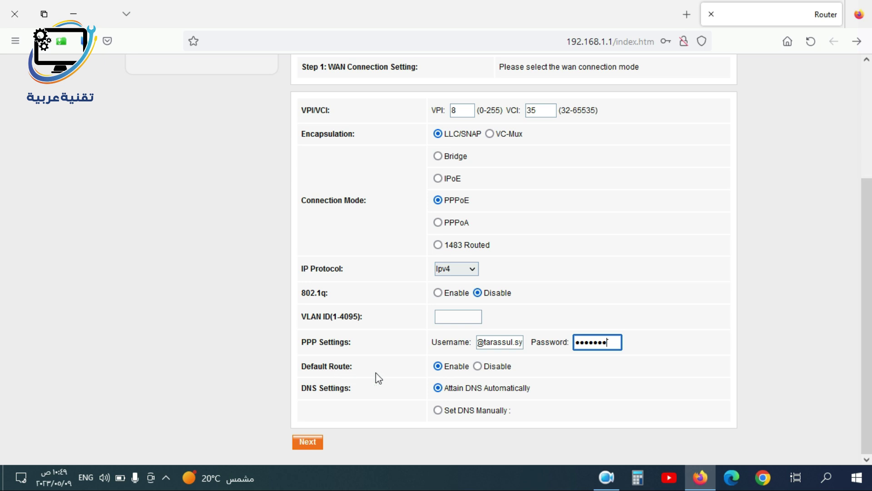
click(308, 446)
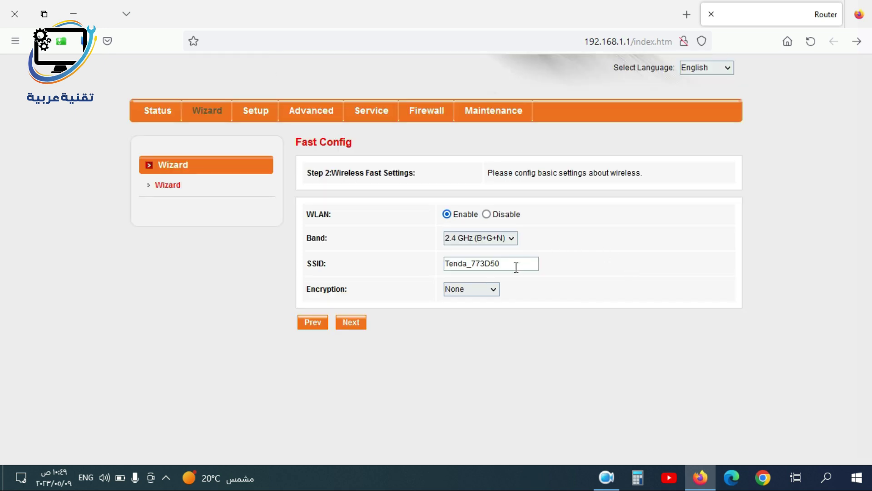
Rename the Wi-Fi network to Tenda and choose WPA2 Mixed encryption
drag(514, 266, 373, 259)
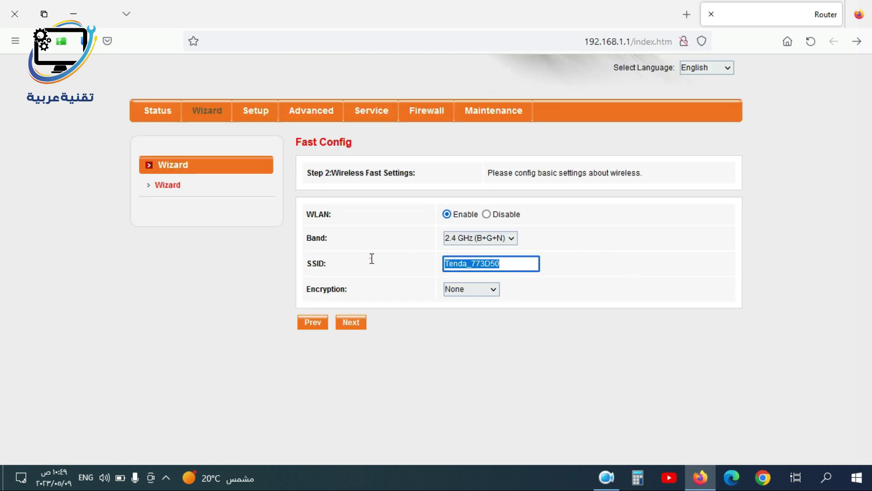
click(480, 290)
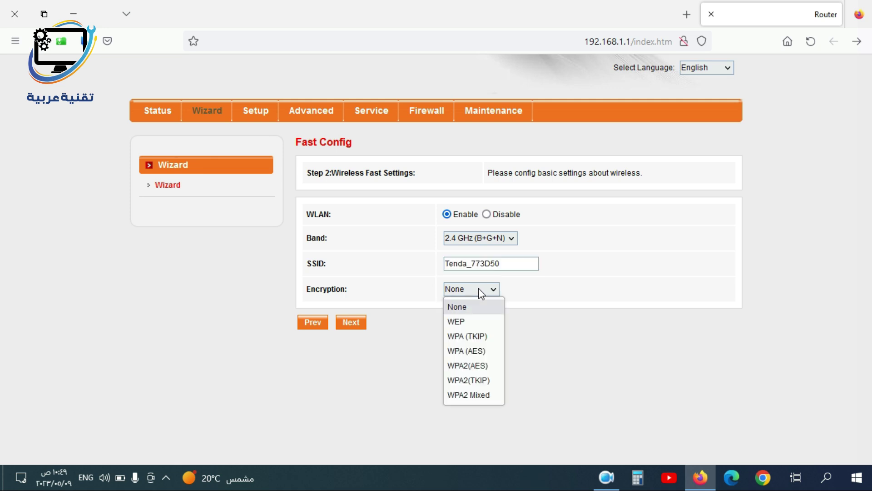
click(473, 394)
drag(513, 265, 481, 268)
key(BackSpace)
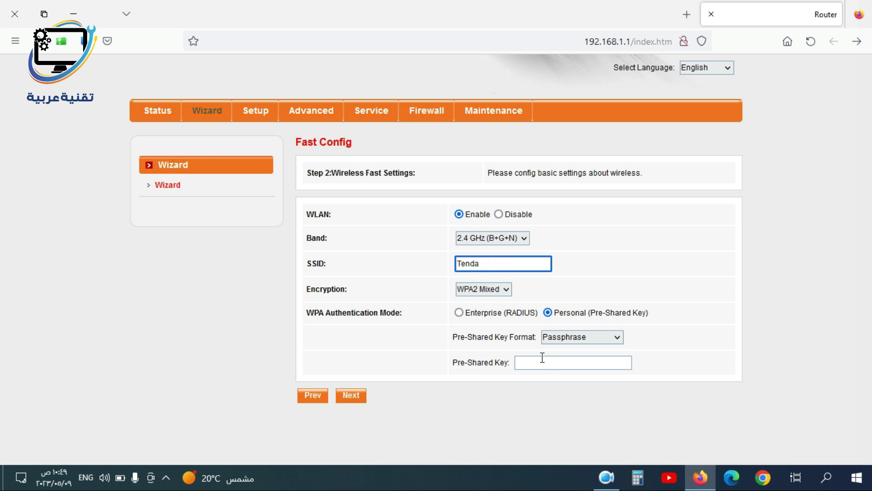
Enter the Wi-Fi pre-shared key and continue to the save settings summary
click(541, 358)
text(12)
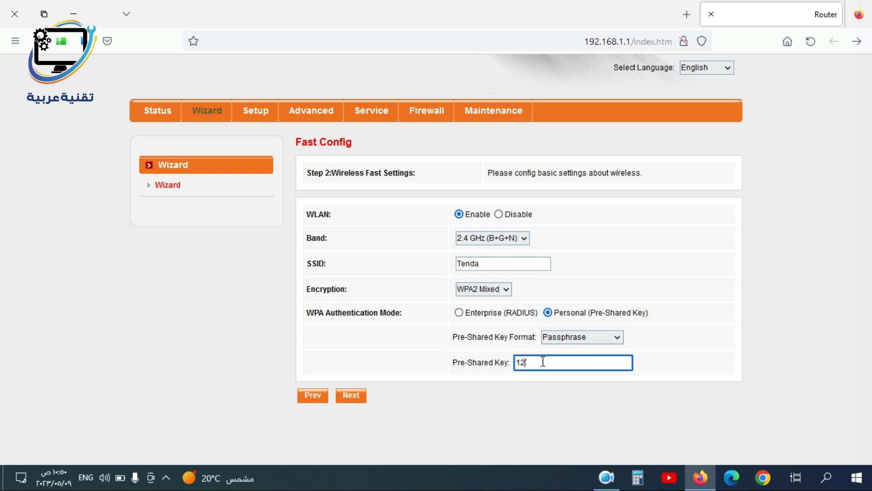
text(3456789)
click(510, 385)
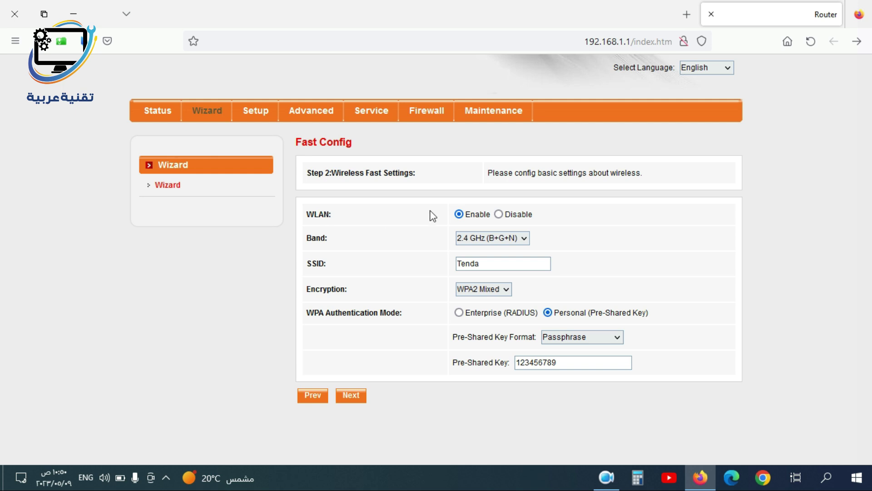
click(351, 396)
scroll(793, 201, down, 1)
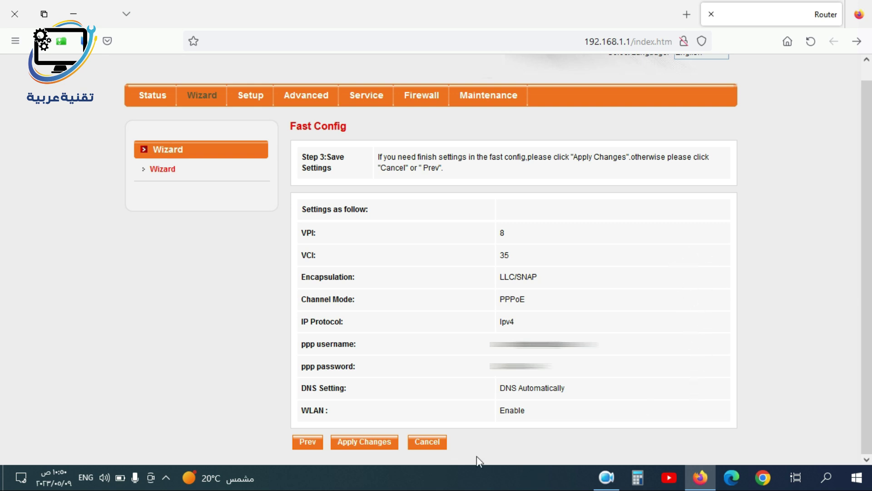
Apply the wizard's WAN and Wi-Fi settings with Apply Changes
click(364, 443)
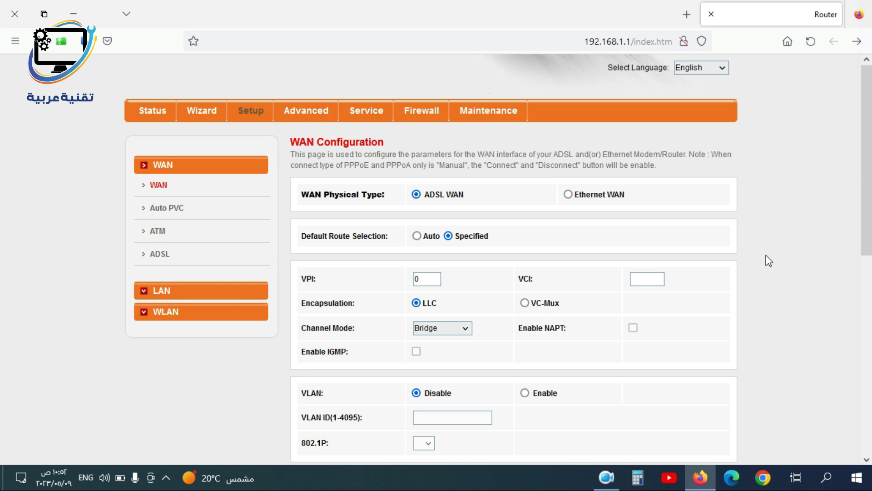
Inspect the pppoe1 WAN connection's settings, then go to the LAN interface page
scroll(769, 261, down, 10)
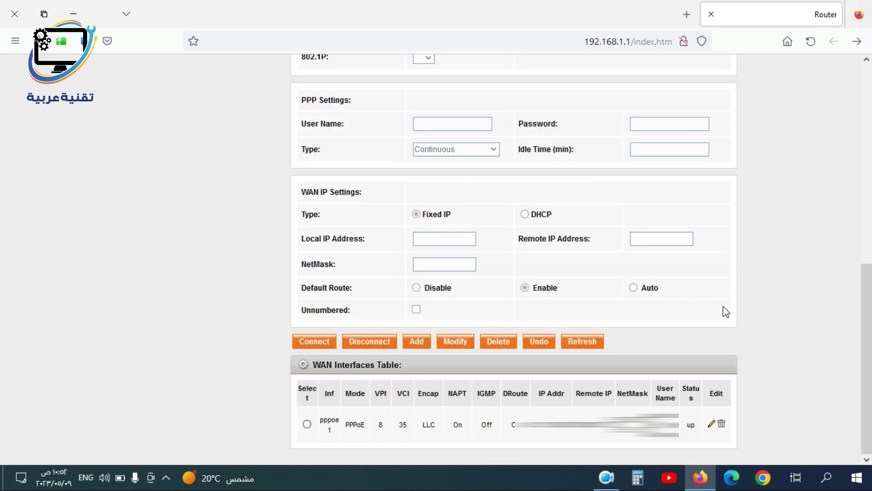
click(711, 427)
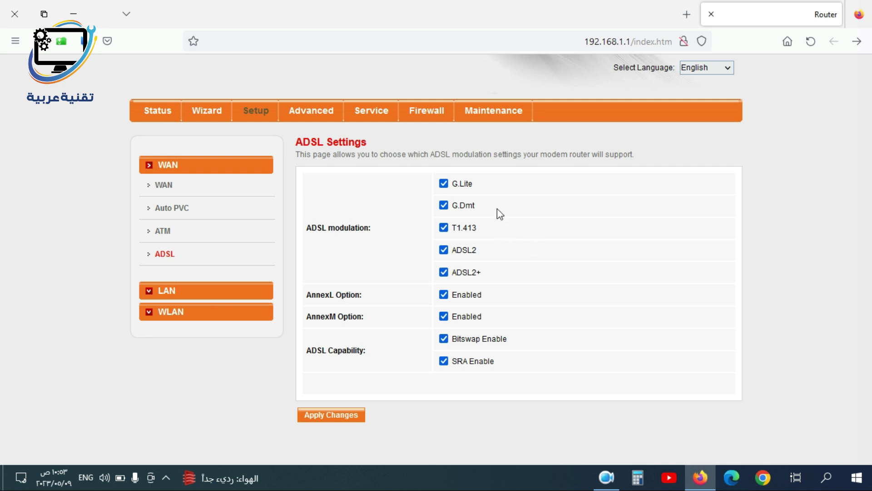
click(195, 291)
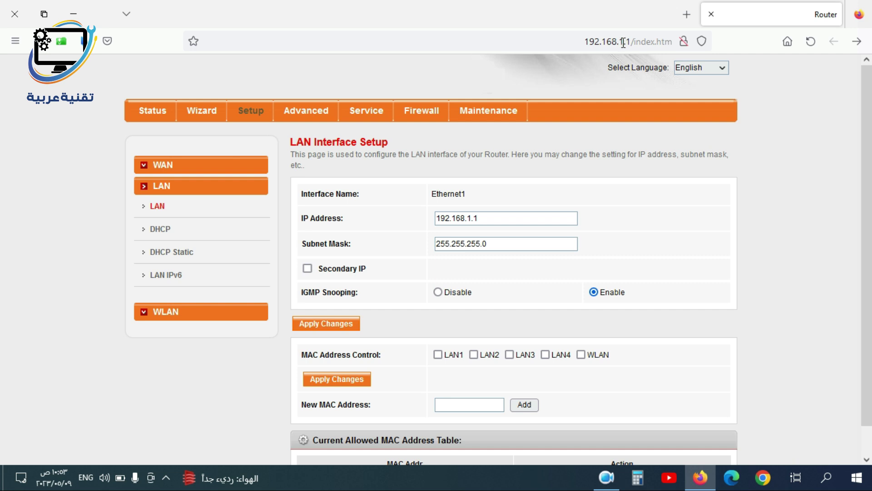
Inspect the LAN IP address 192.168.1.1 without changing it, then open the DHCP page
click(481, 219)
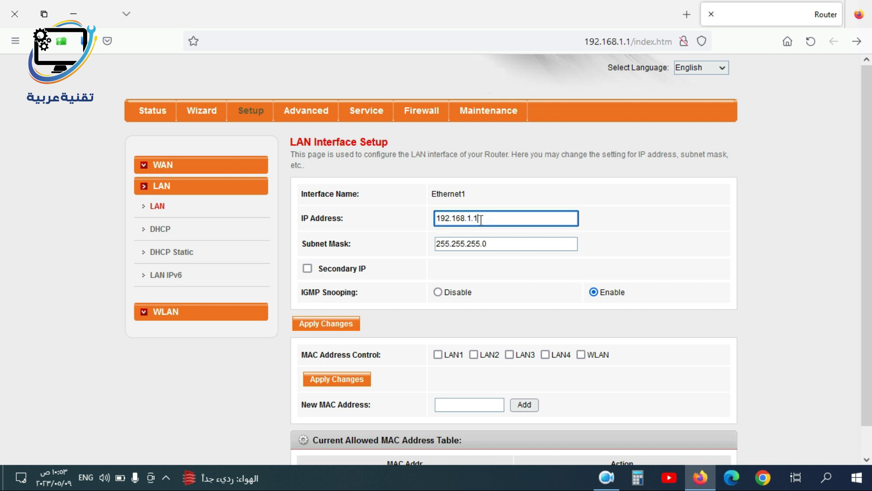
drag(481, 219, 475, 219)
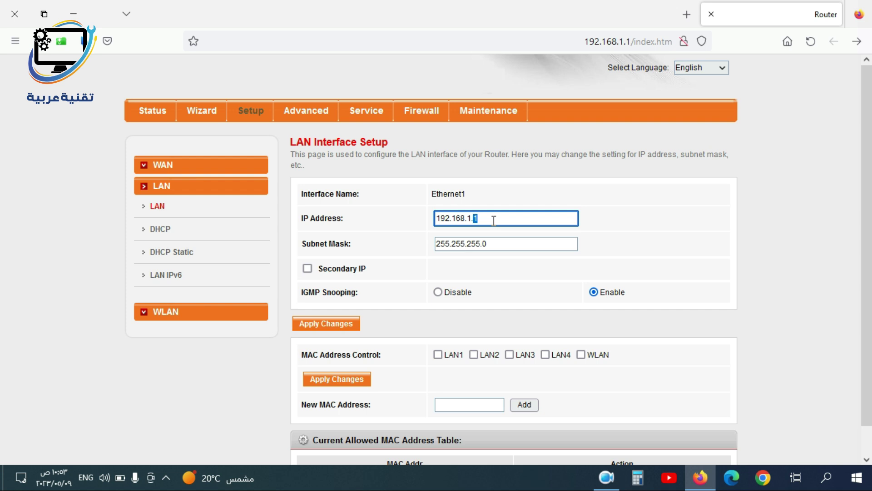
scroll(446, 343, down, 1)
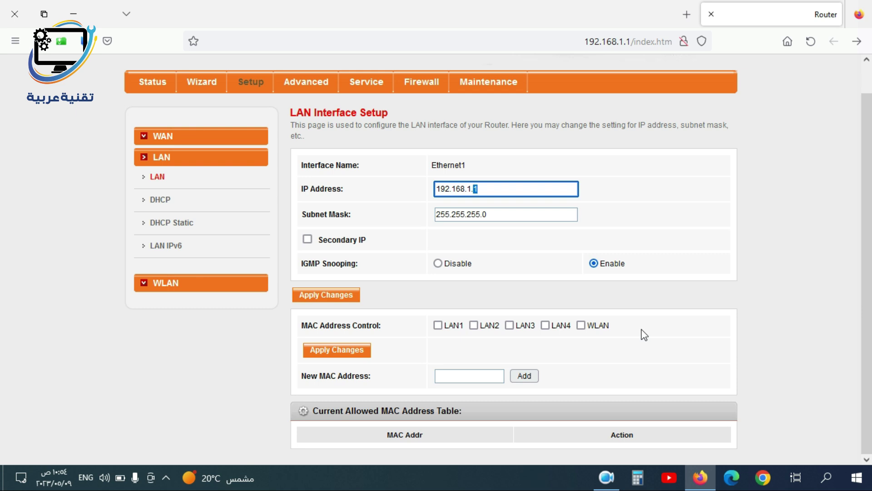
click(160, 199)
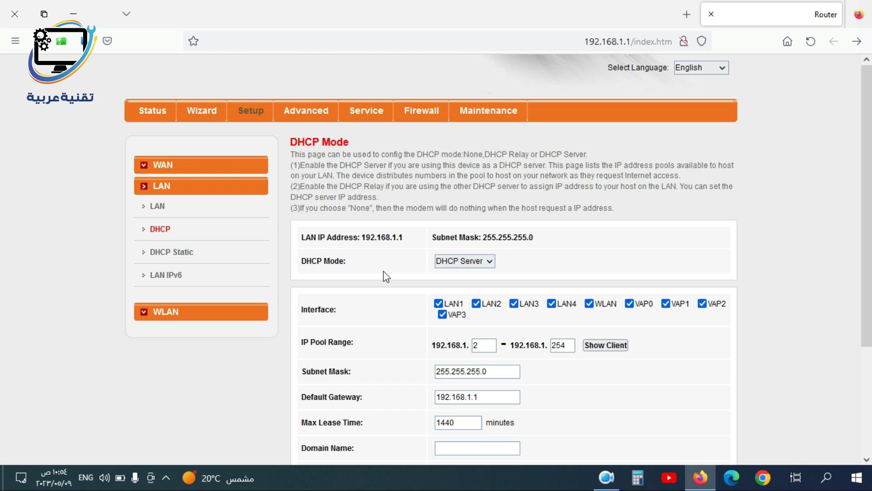
Keep DHCP Server mode and type 100 into the IP pool start field
click(464, 263)
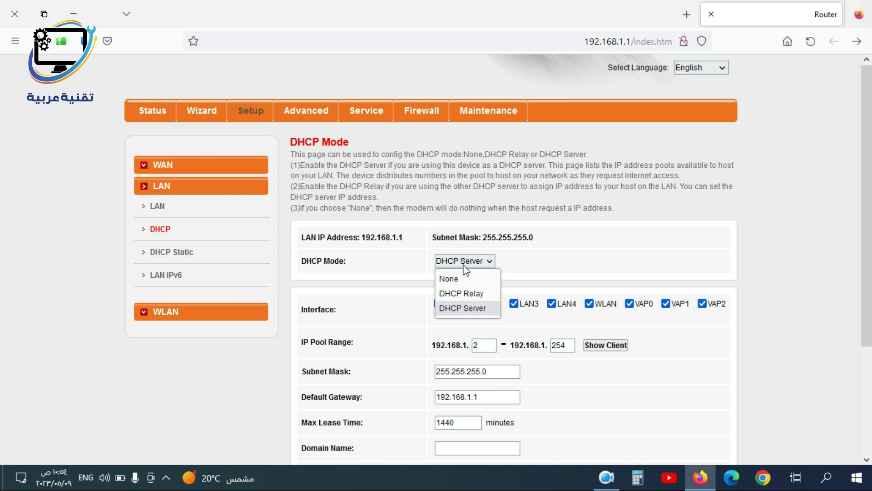
click(565, 256)
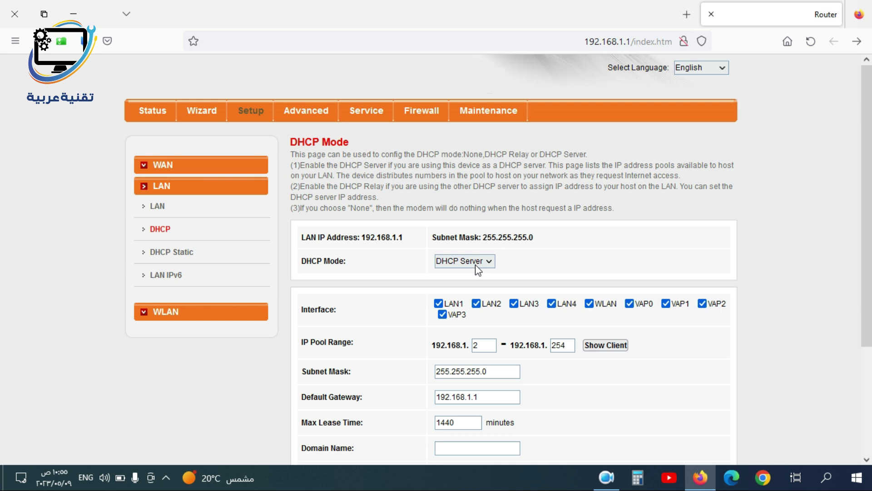
scroll(477, 268, down, 3)
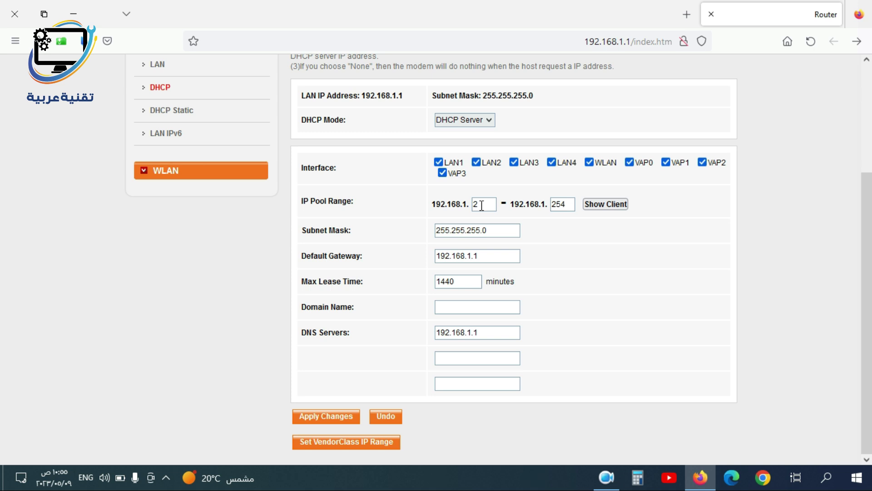
double_click(482, 206)
text(100)
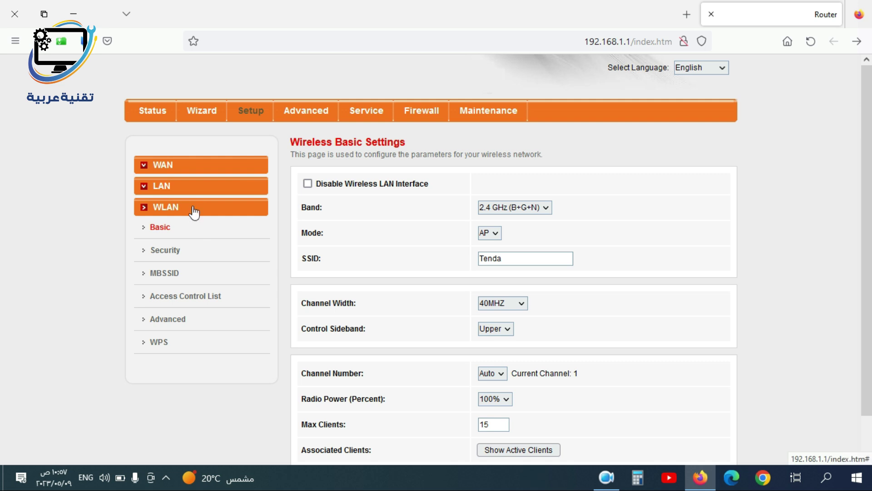
Set the wireless channel width to 20/40MHZ, leaving the channel number on Auto
click(166, 232)
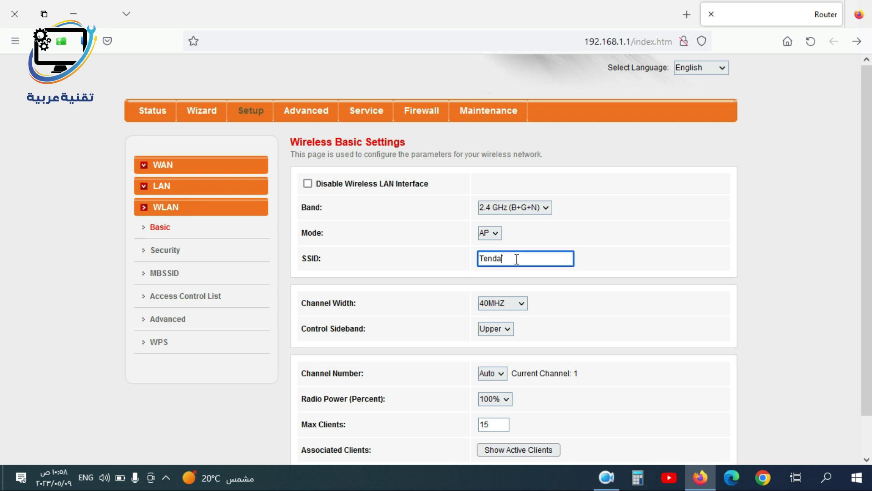
drag(517, 259, 450, 258)
click(516, 307)
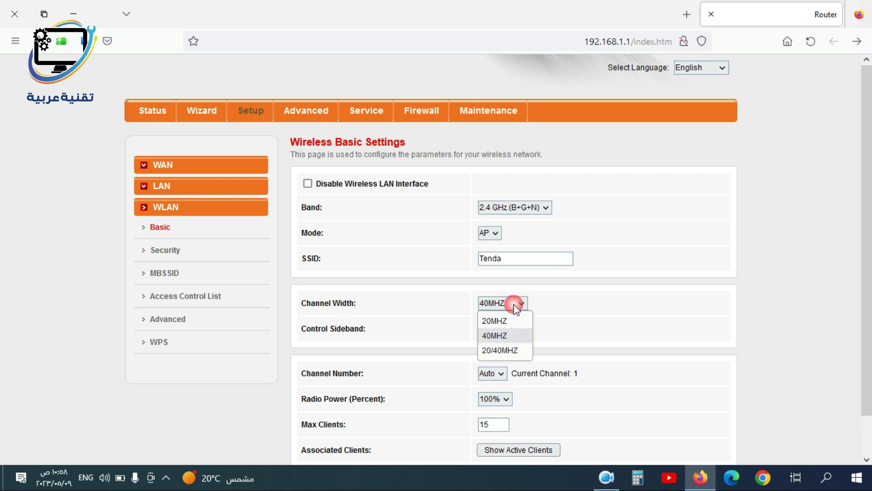
click(499, 351)
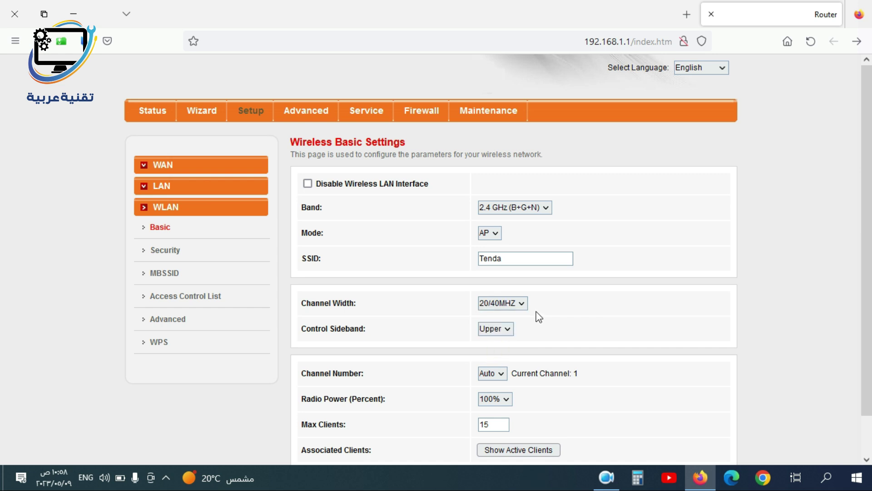
scroll(394, 348, down, 1)
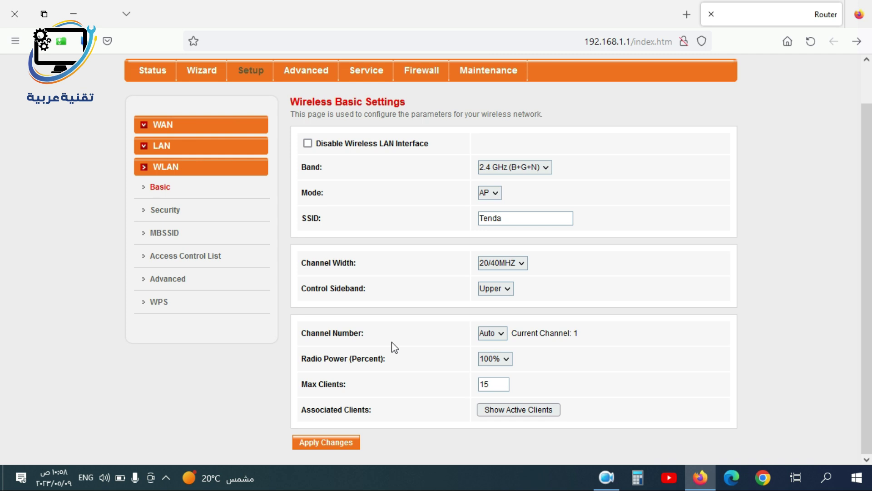
click(493, 334)
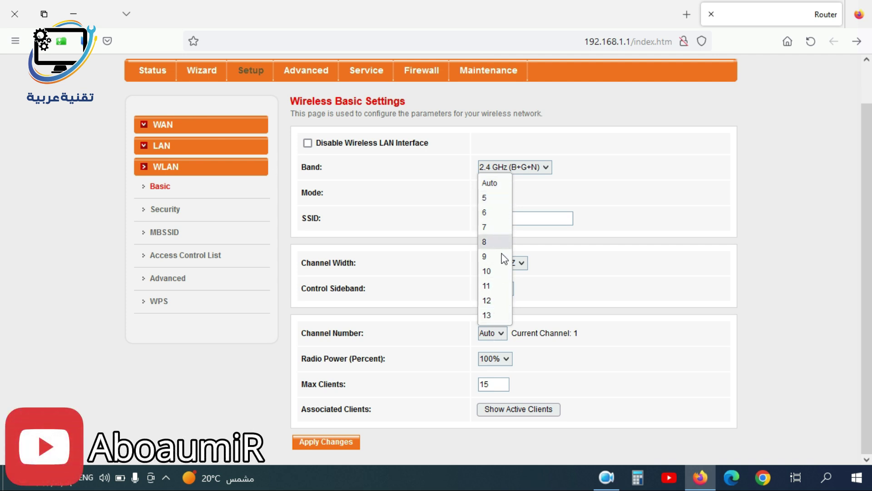
click(500, 186)
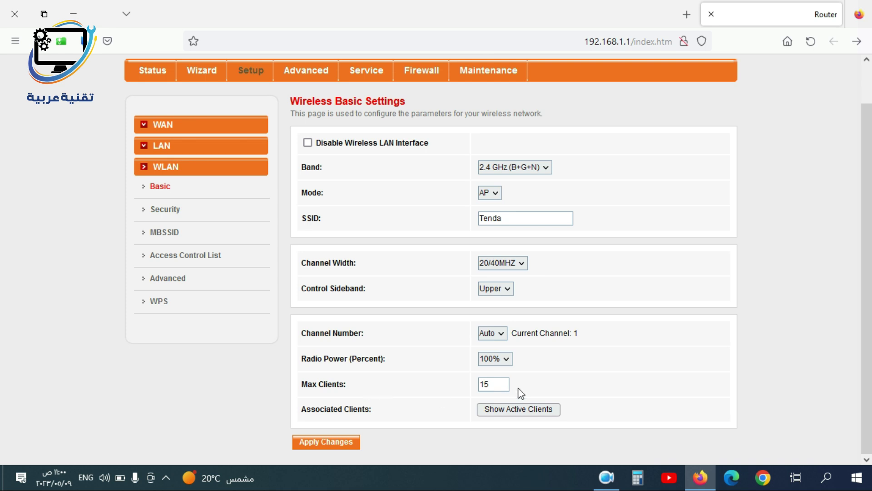
Set Max Clients to 16 and apply, after the value 25 is rejected
drag(498, 384, 451, 389)
text(3)
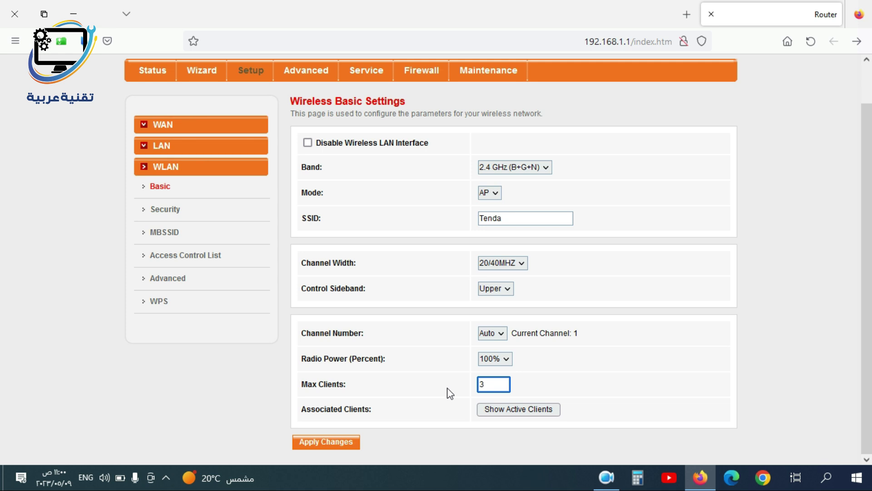
key(BackSpace)
text(25)
click(428, 392)
click(332, 447)
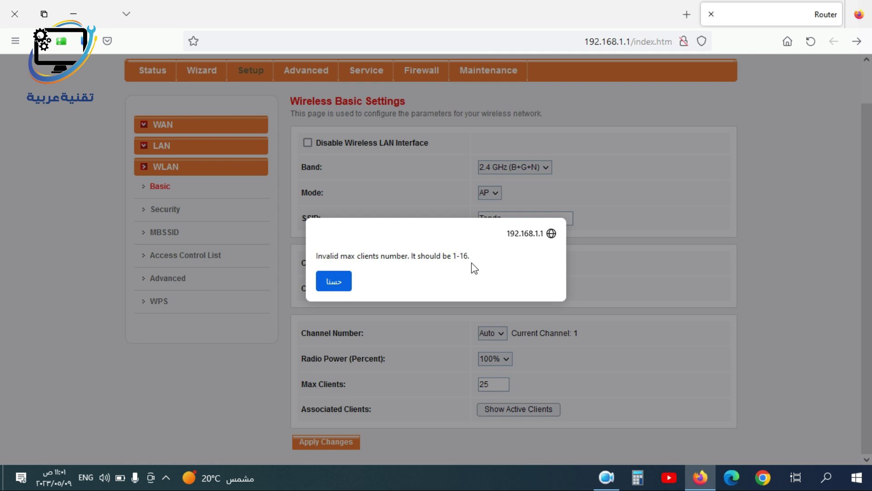
click(337, 282)
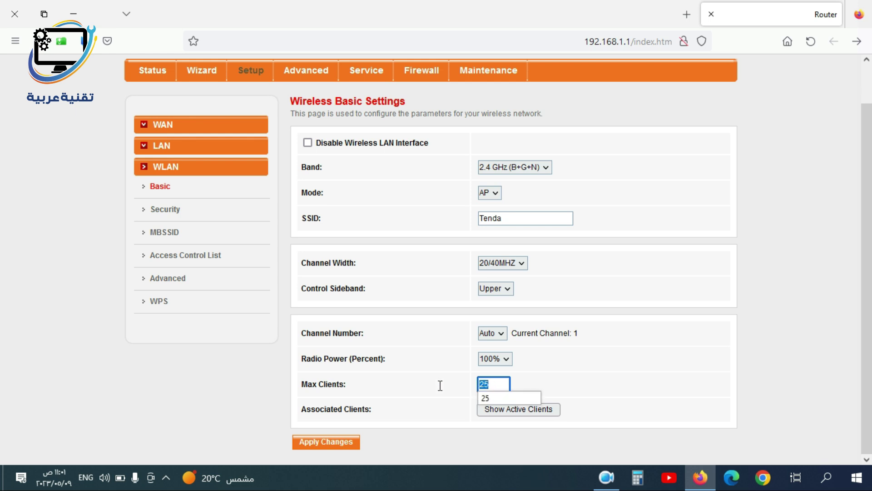
double_click(498, 386)
text(16)
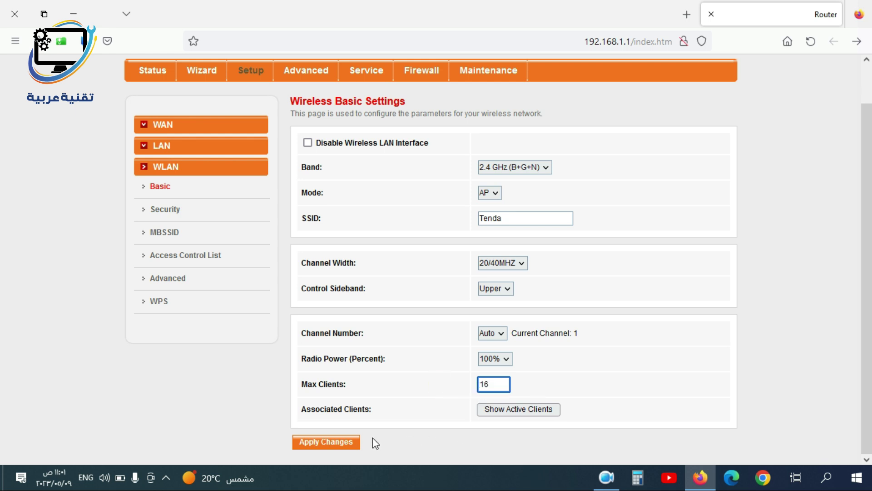
click(352, 444)
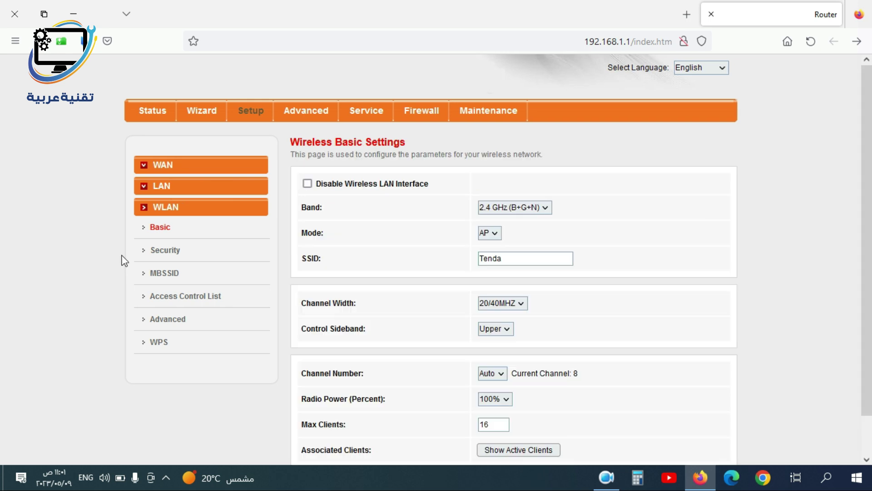
Reveal and re-mask the Wi-Fi key on the wireless security page
click(167, 253)
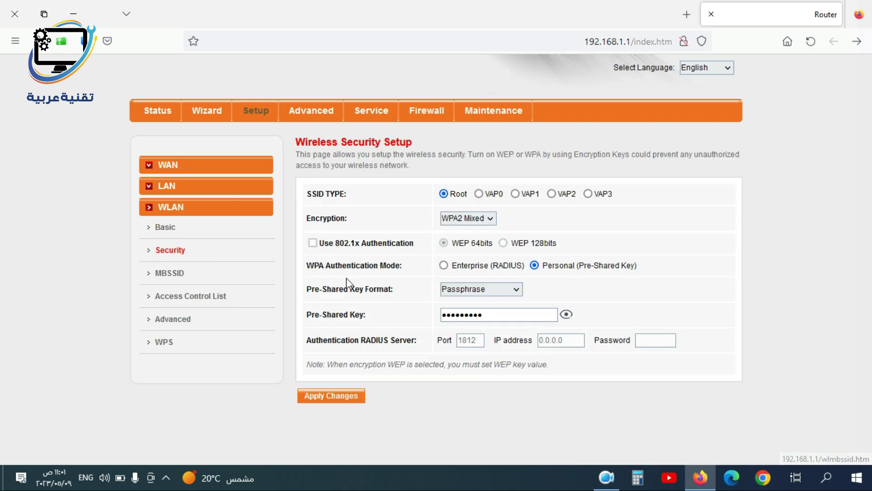
click(514, 315)
drag(514, 315, 405, 317)
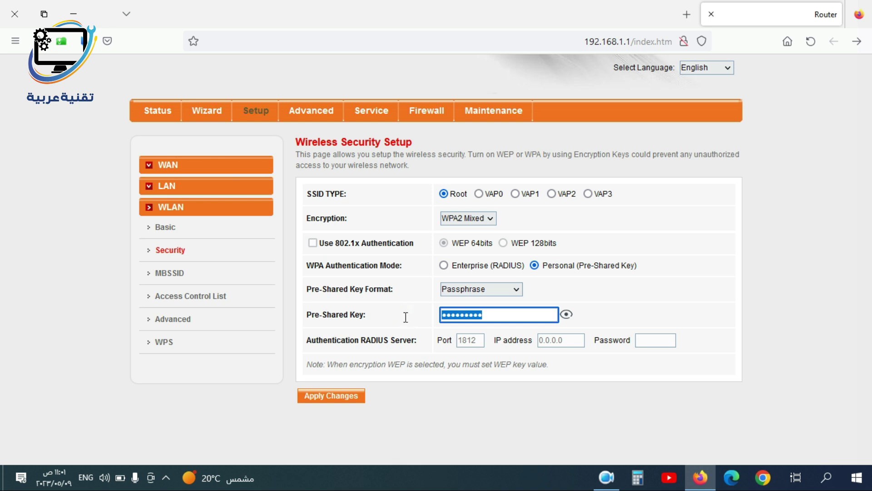
click(566, 315)
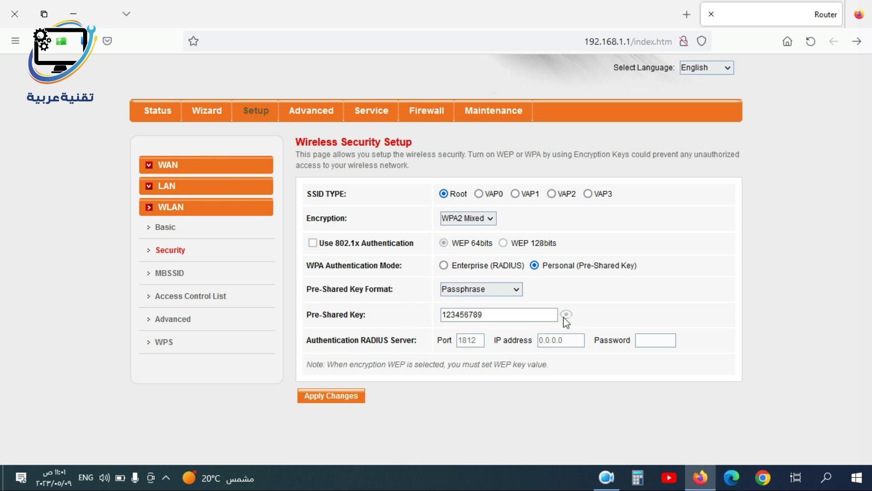
click(566, 317)
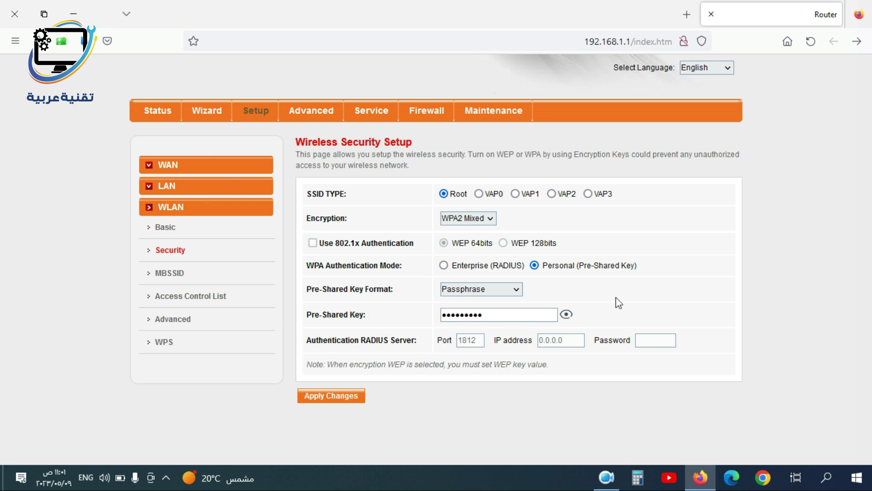
Keep WPA2 Mixed encryption and move to the Multiple BSSID setup page
click(489, 220)
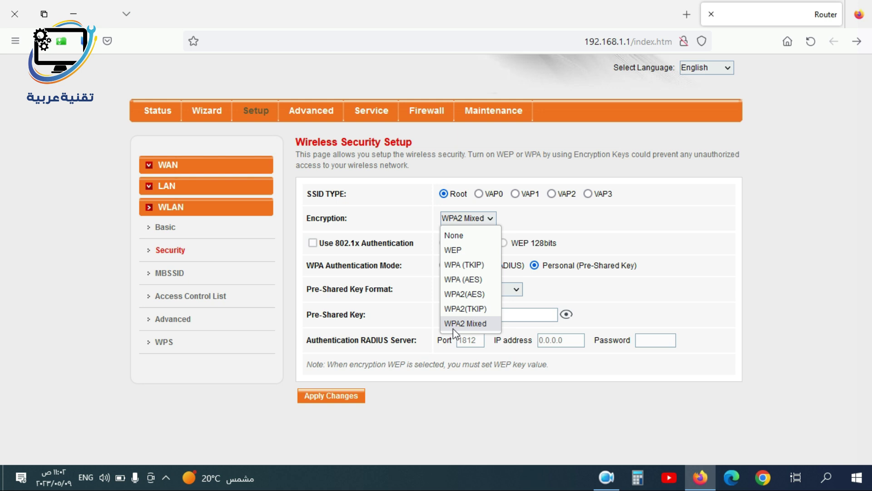
click(482, 324)
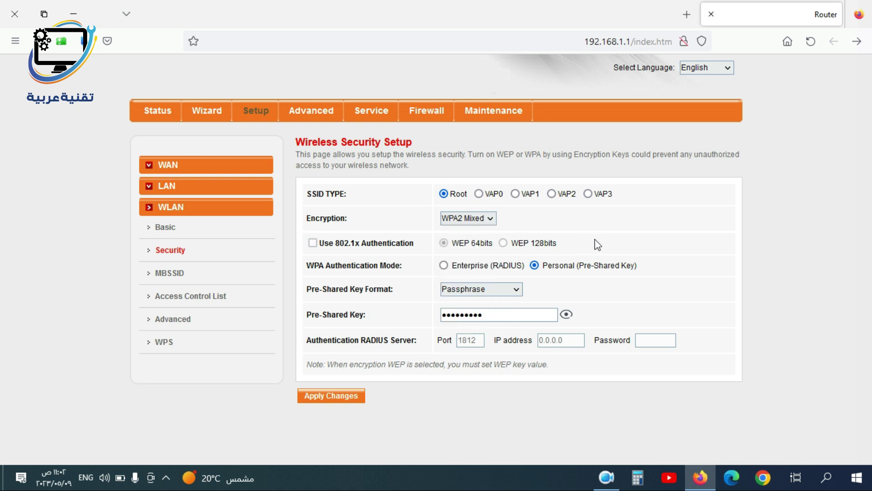
click(164, 273)
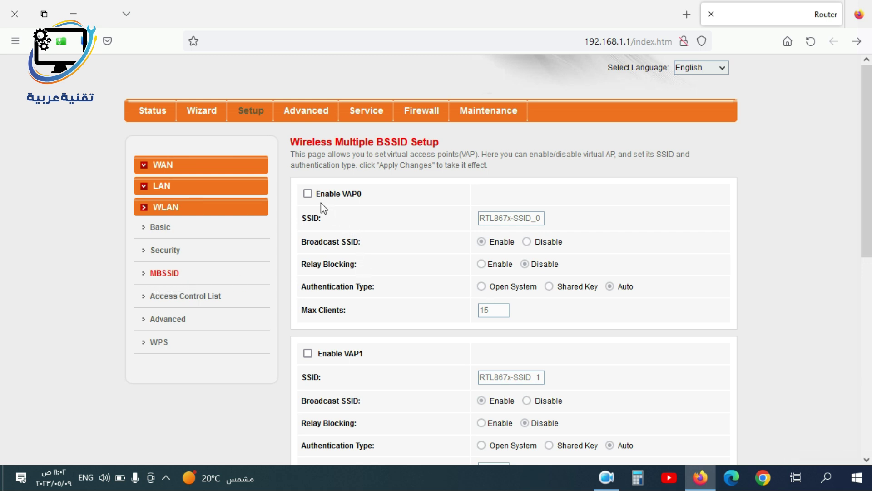
Enable the VAP0 virtual access point, review its SSID and Max Clients values, then show Wireless Access Control
click(307, 194)
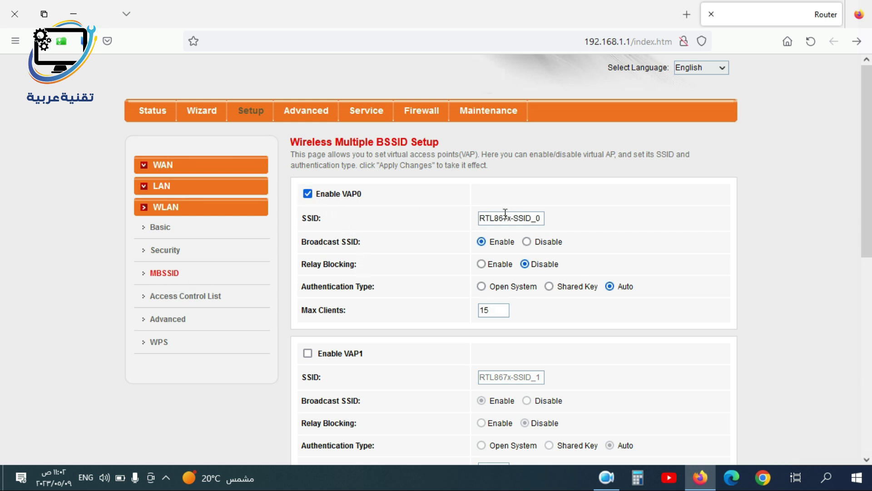
drag(532, 219, 450, 219)
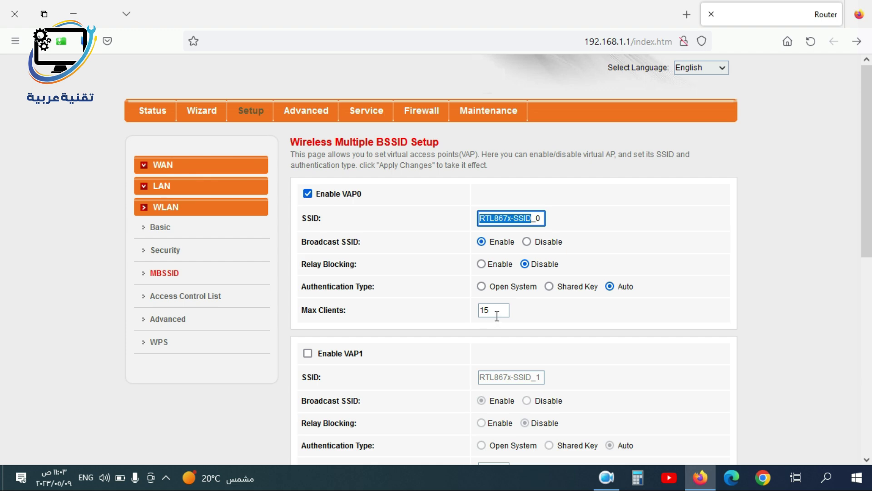
drag(500, 311, 466, 312)
scroll(451, 310, down, 8)
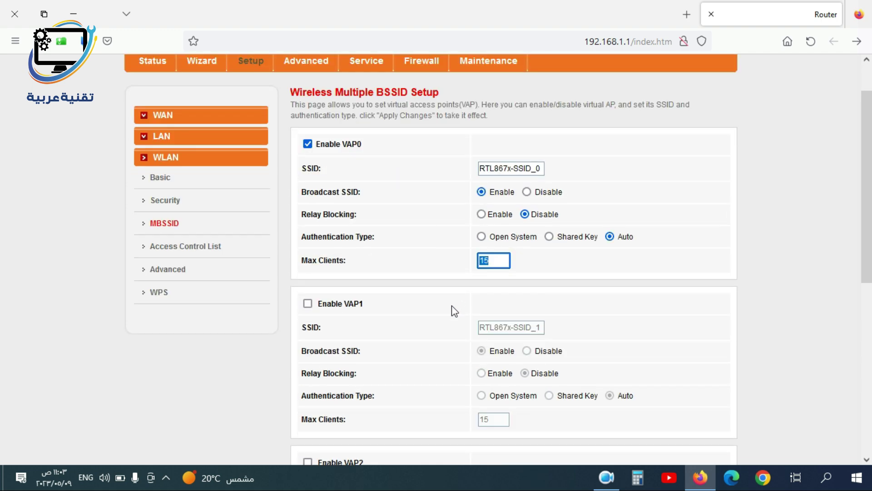
scroll(504, 324, up, 8)
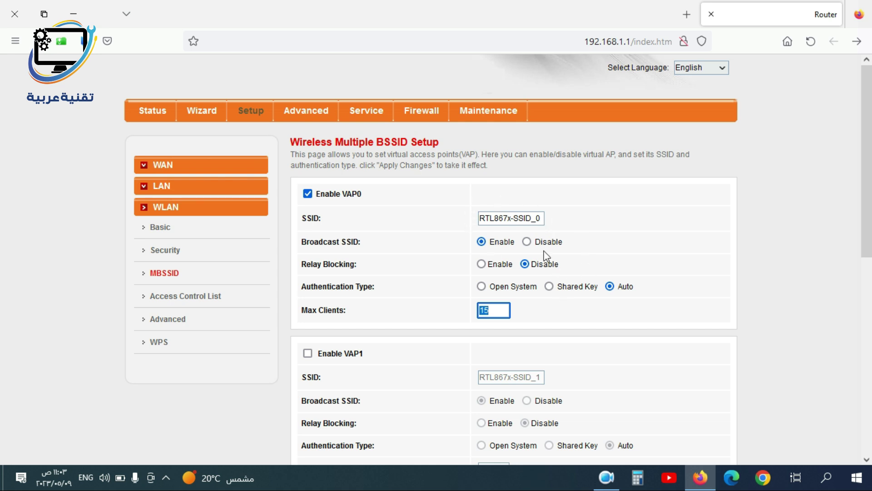
click(186, 296)
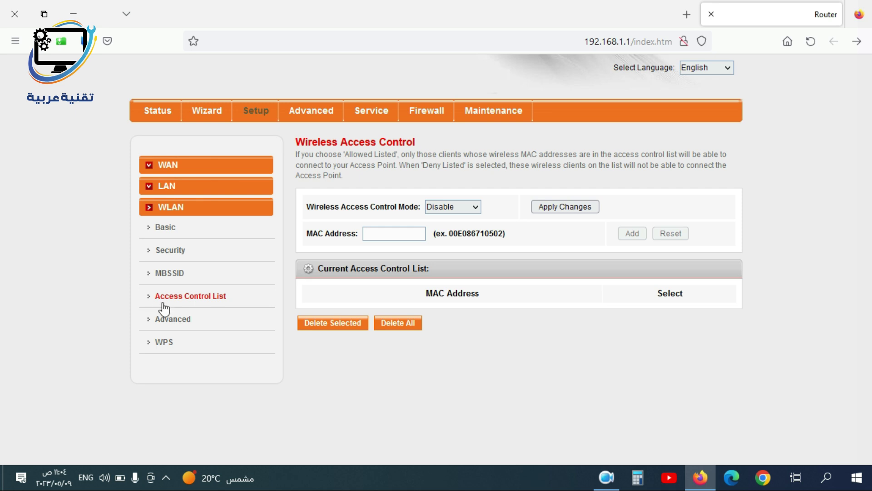
Review the available Wireless Access Control modes in the mode dropdown
click(465, 208)
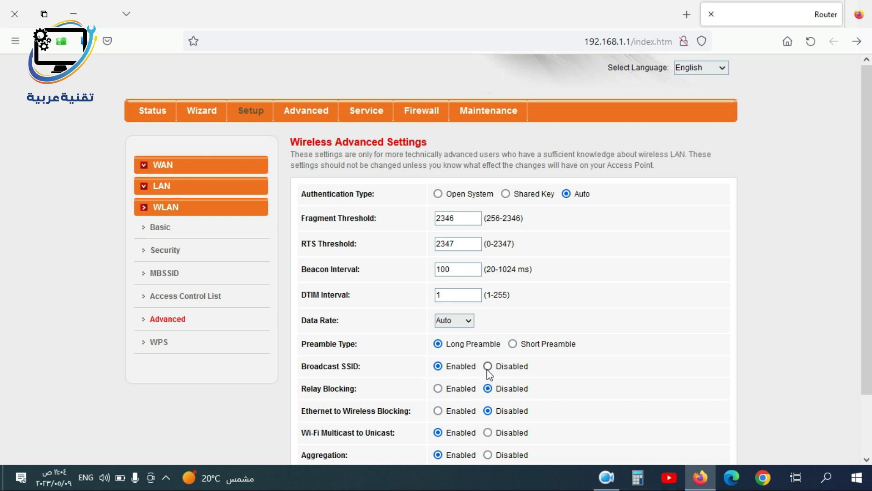
Disable WPS on the Wi-Fi Protected Setup page
click(159, 342)
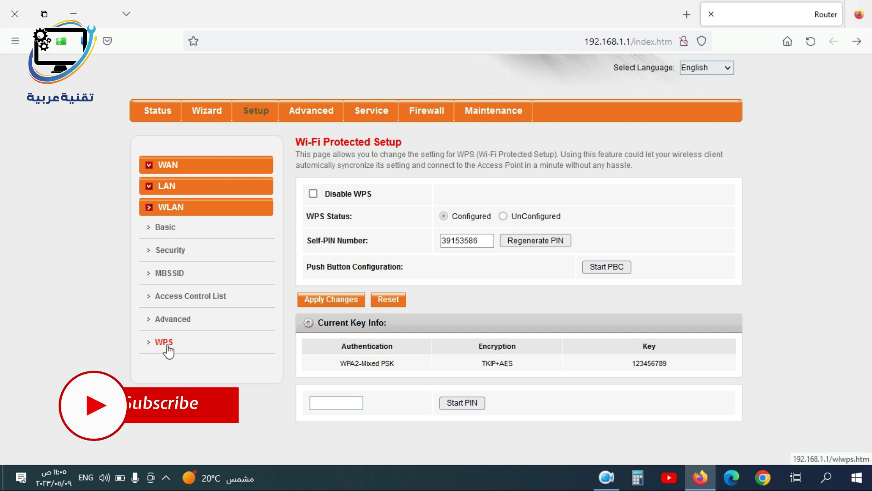
click(313, 194)
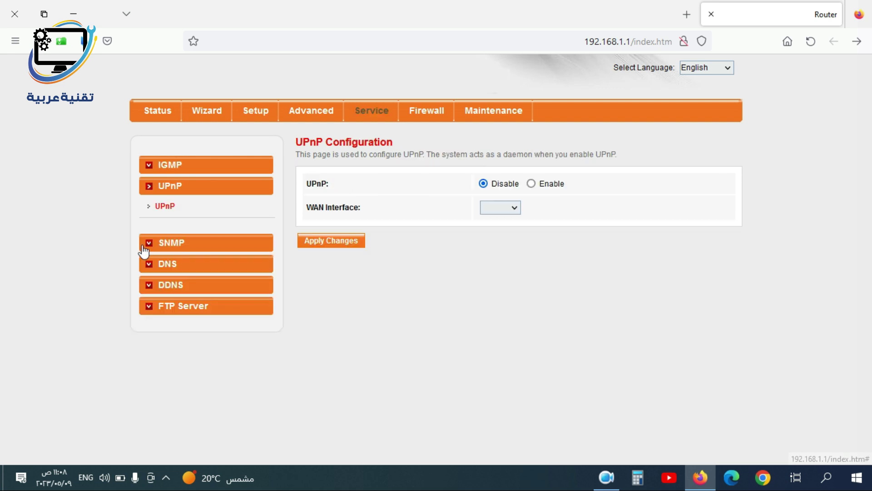
Review the SNMP and DNS configuration pages, then go to the Firewall URL Filter page
click(149, 244)
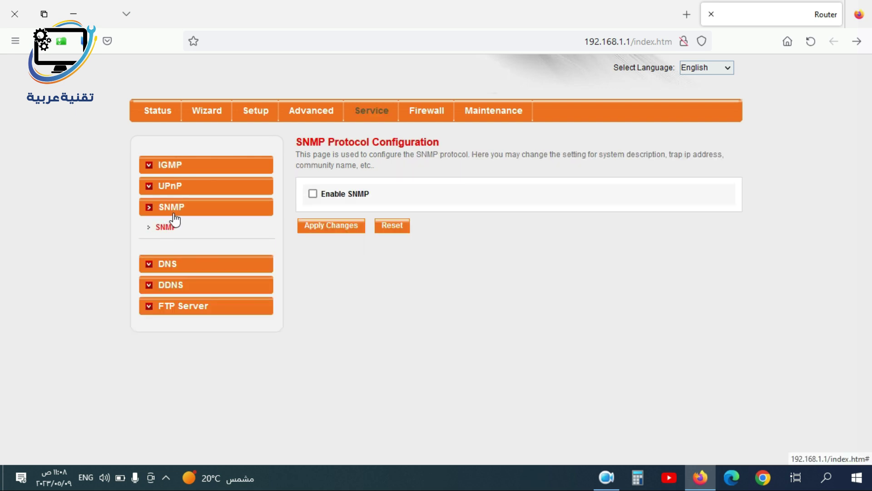
click(146, 271)
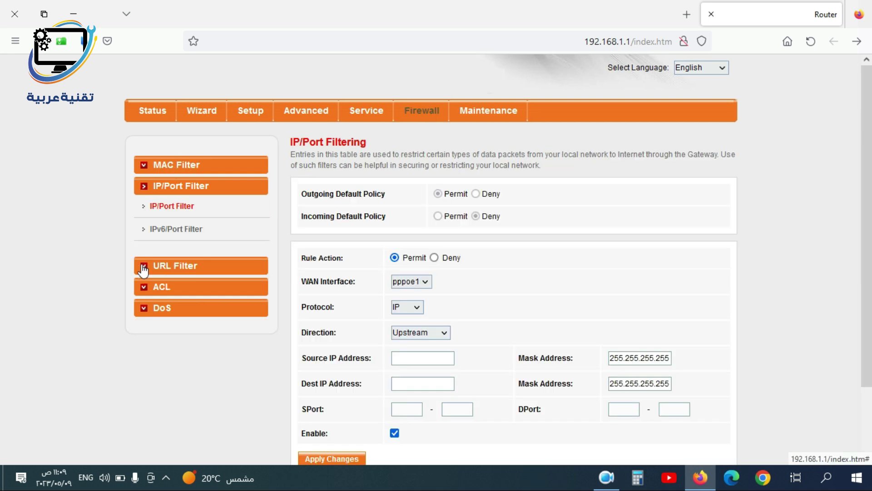
click(142, 265)
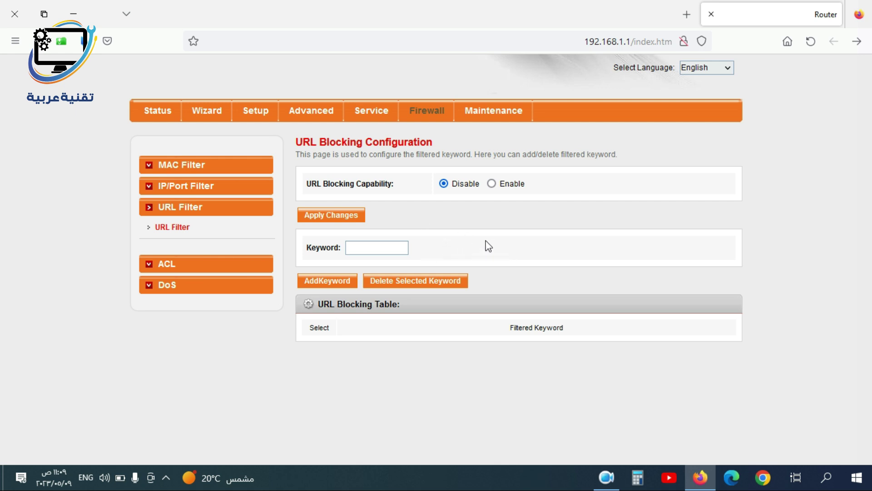
Look over the Firewall ACL and DoS pages and the firmware upgrade page, then show Backup/Restore Settings
click(146, 268)
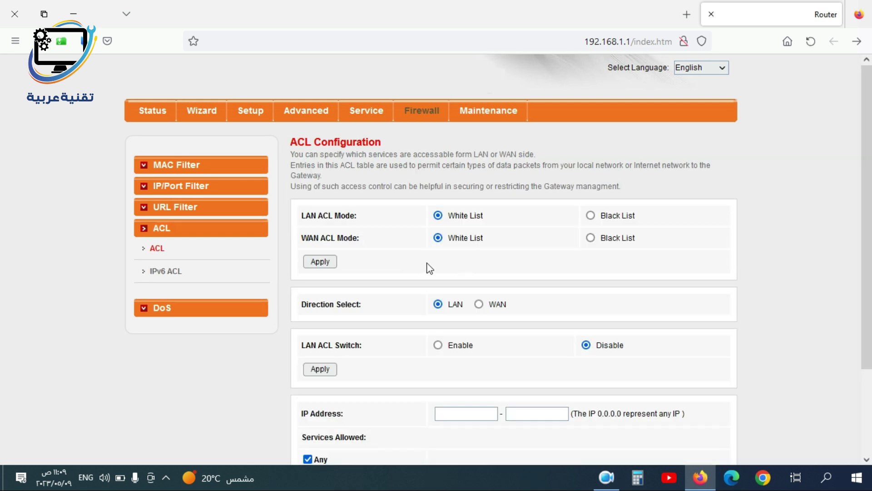
click(142, 309)
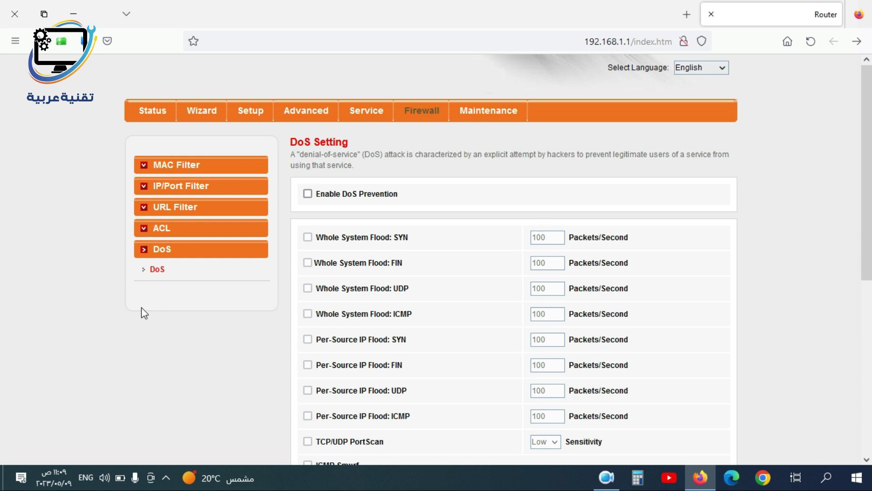
click(489, 110)
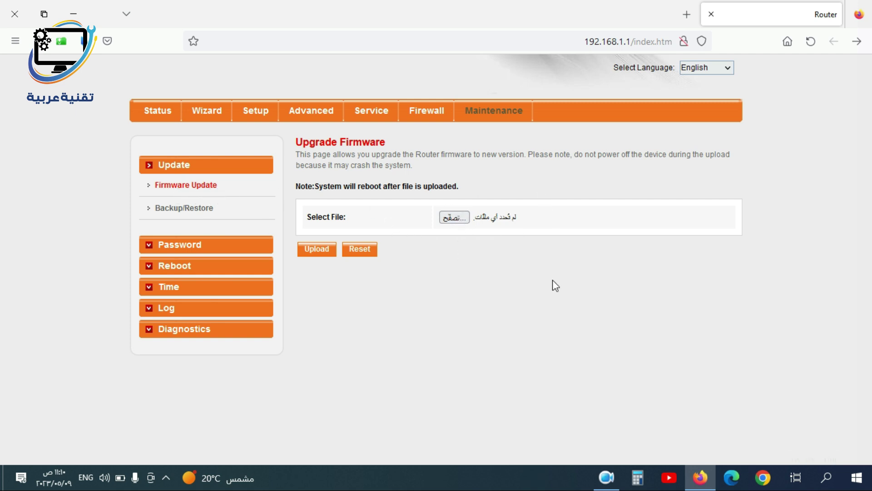
click(184, 207)
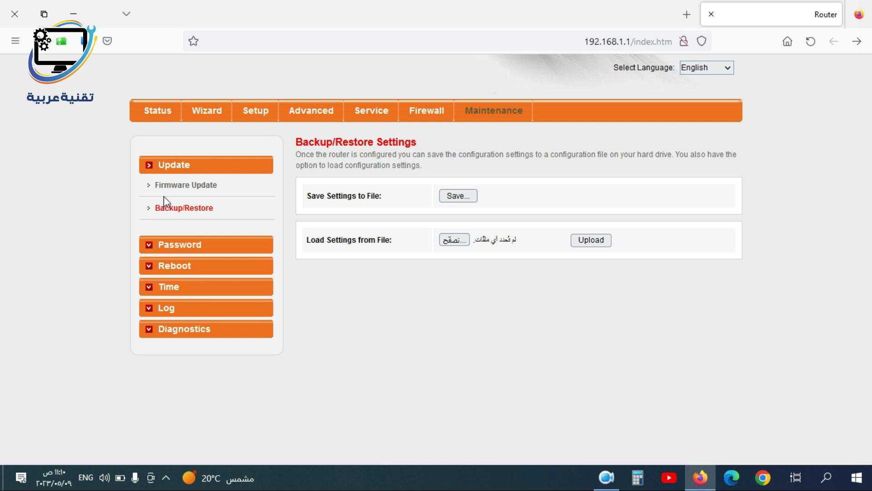